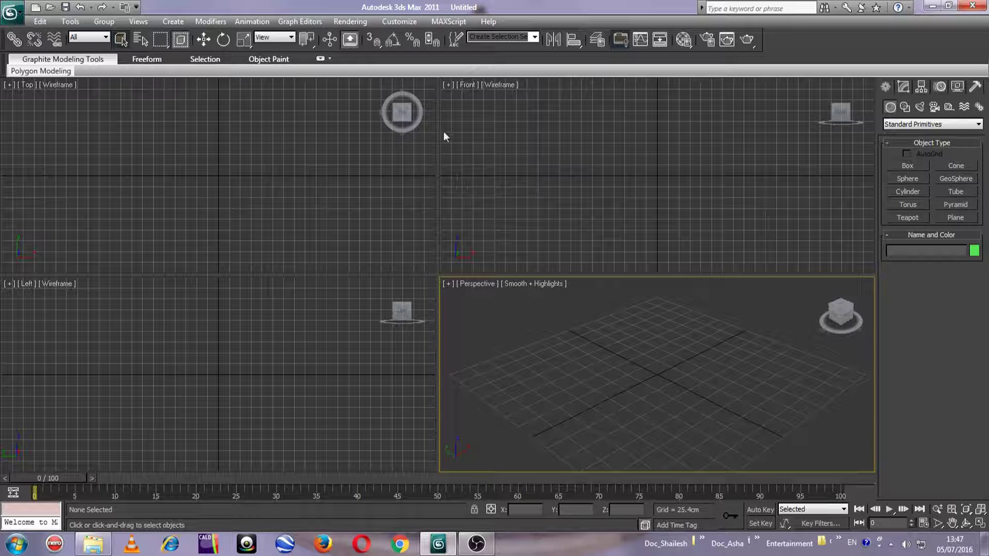
Open the render setup for the Default Scanline Renderer
{"action": "left_click", "coordinate": [356, 25]}
{"action": "left_click", "coordinate": [356, 25]}
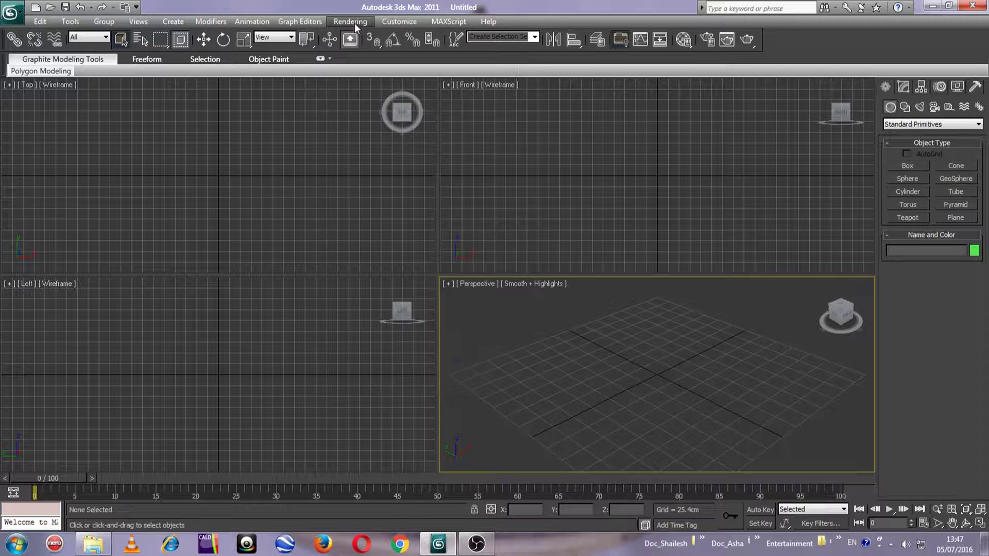
{"action": "left_click", "coordinate": [706, 40]}
{"action": "left_click_drag", "start_coordinate": [356, 27], "coordinate": [406, 58]}
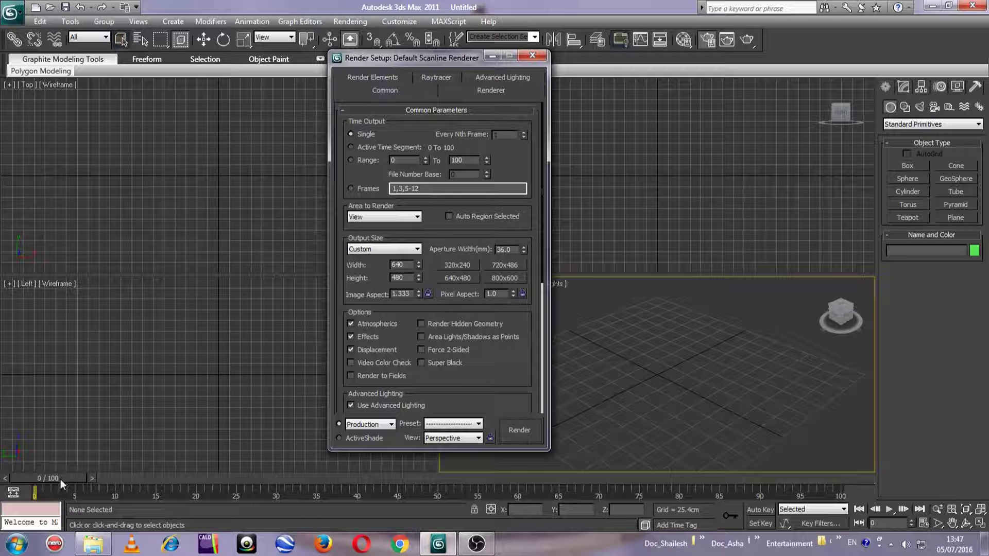
{"action": "mouse_move", "coordinate": [60, 478]}
{"action": "left_mouse_down"}
{"action": "mouse_move", "coordinate": [138, 504]}
{"action": "mouse_move", "coordinate": [67, 483]}
{"action": "left_mouse_up"}
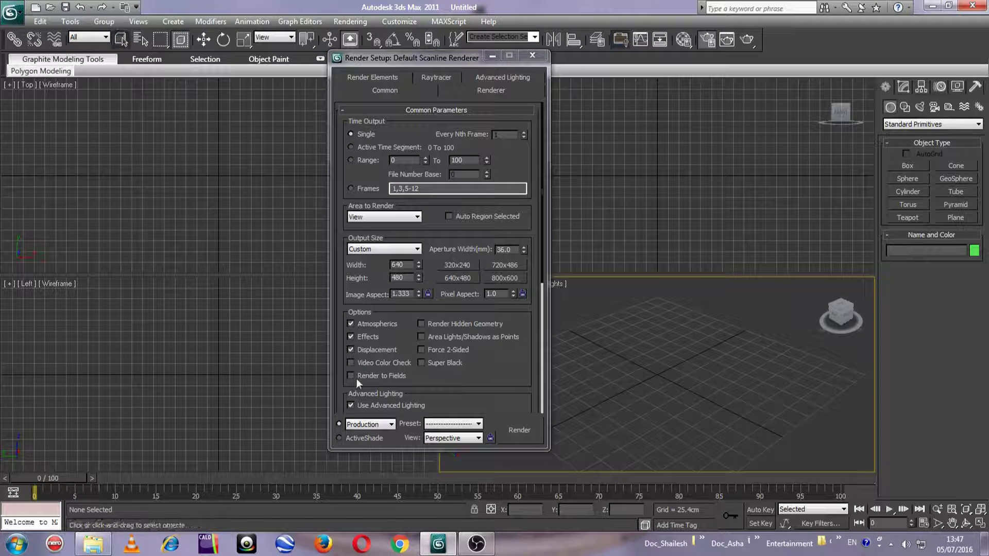
Set the render time output to a range from frame 25 to frame 50
{"action": "left_click", "coordinate": [367, 147]}
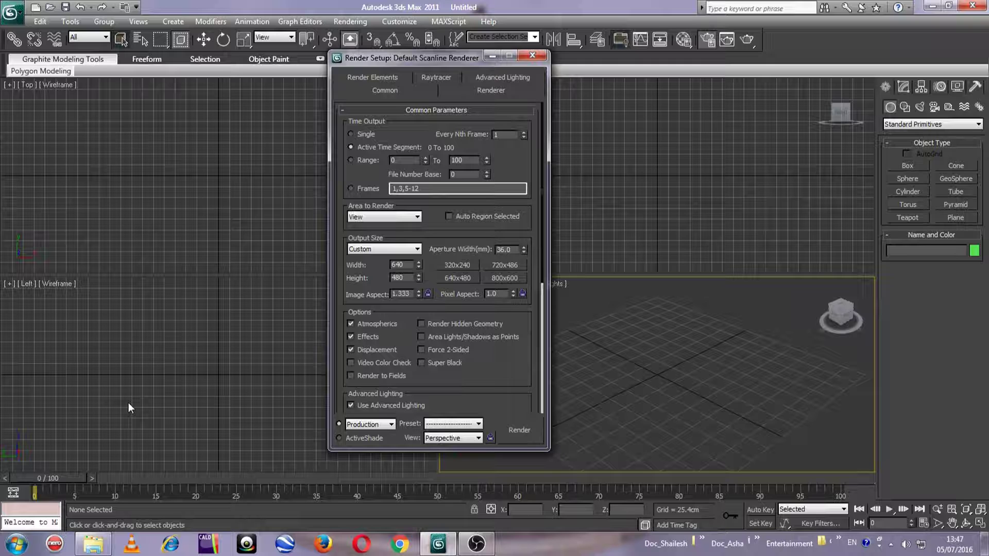
{"action": "left_click", "coordinate": [360, 161]}
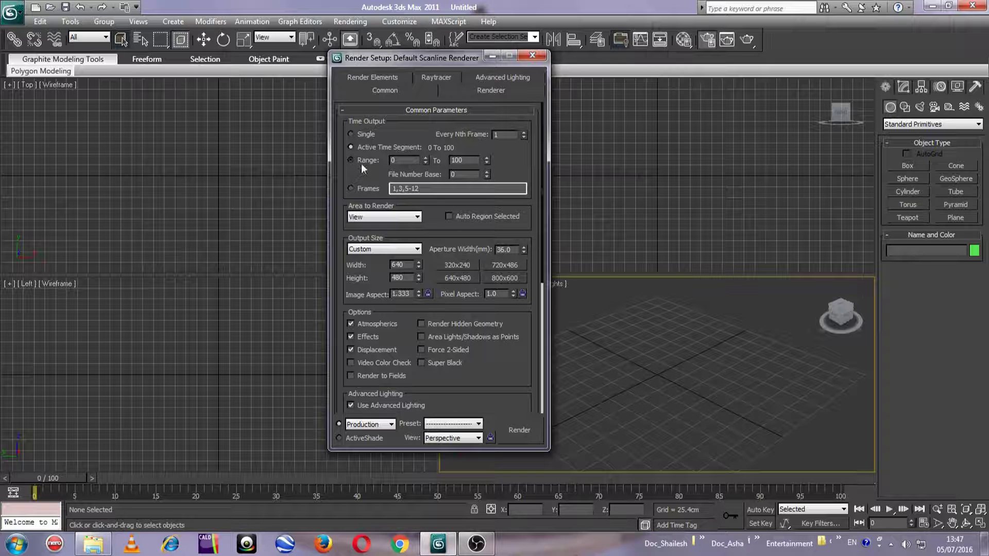
{"action": "double_click", "coordinate": [400, 160]}
{"action": "type", "text": "25"}
{"action": "double_click", "coordinate": [463, 162]}
{"action": "type", "text": "2"}
{"action": "key", "text": "BackSpace"}
{"action": "type", "text": "50"}
Switch the time output to individual frames with the list 1,3,5-12
{"action": "left_click", "coordinate": [362, 191]}
{"action": "mouse_move", "coordinate": [399, 190]}
{"action": "left_mouse_down"}
{"action": "mouse_move", "coordinate": [359, 193]}
{"action": "mouse_move", "coordinate": [403, 189]}
{"action": "left_mouse_up"}
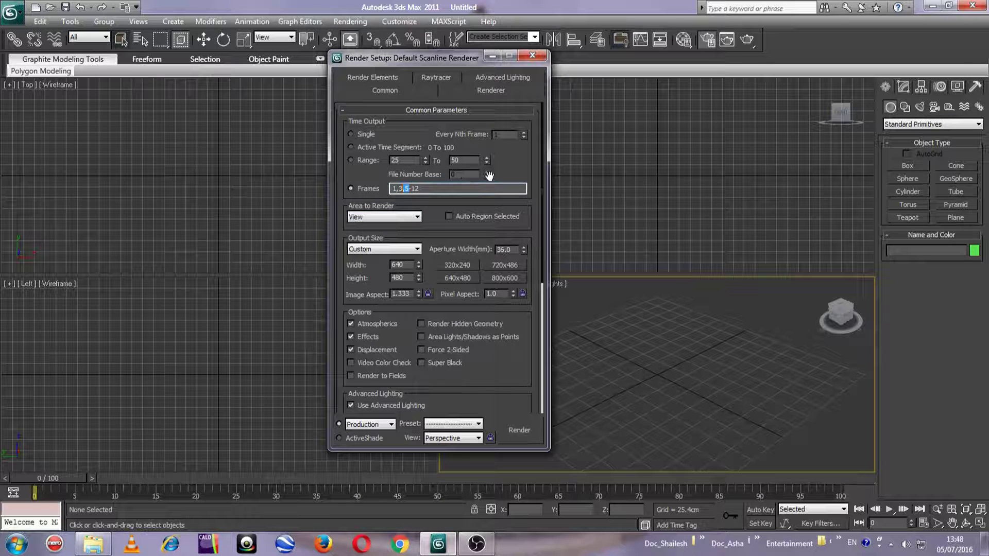
{"action": "left_click", "coordinate": [425, 191]}
{"action": "left_click_drag", "start_coordinate": [399, 189], "coordinate": [375, 191]}
{"action": "left_click", "coordinate": [412, 189]}
{"action": "left_click", "coordinate": [465, 190]}
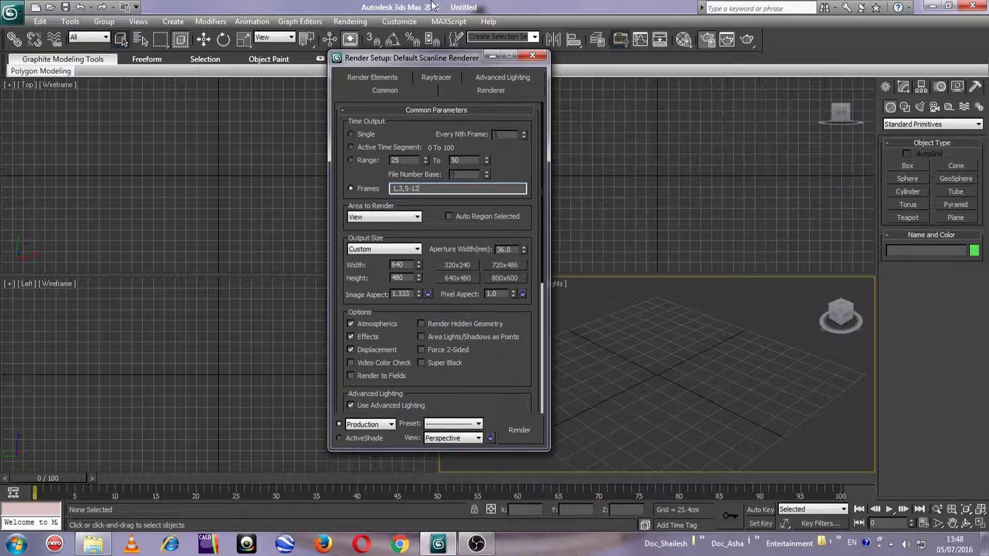
Set the time output to Single with View as the area to render, and move the setup window aside
{"action": "left_click", "coordinate": [368, 134]}
{"action": "left_click", "coordinate": [396, 219]}
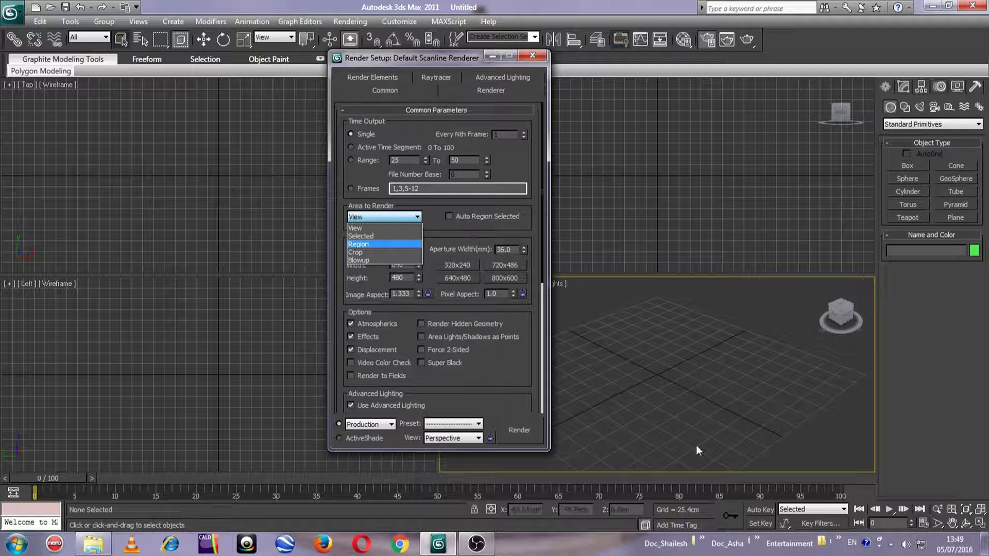
{"action": "left_click", "coordinate": [372, 224]}
{"action": "left_click_drag", "start_coordinate": [422, 59], "coordinate": [298, 57]}
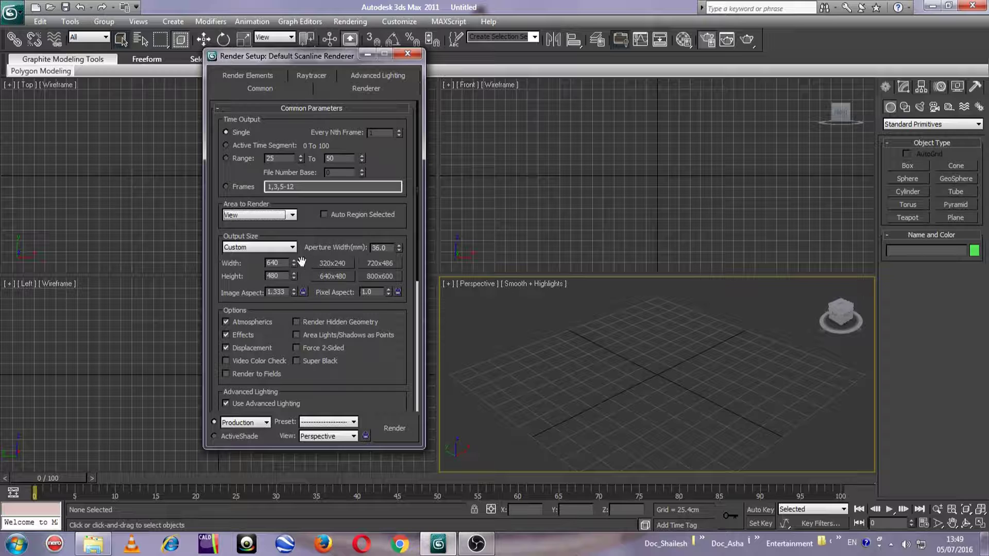
Keep the Custom output size and adjust the render width to 646 with a height of 480
{"action": "left_click", "coordinate": [281, 249]}
{"action": "left_click", "coordinate": [281, 249]}
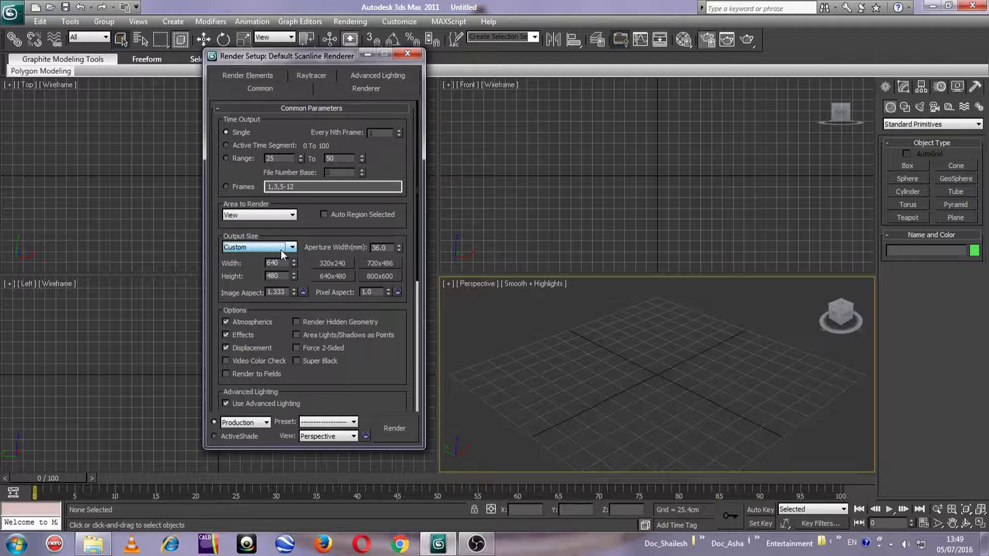
{"action": "mouse_move", "coordinate": [294, 262]}
{"action": "left_mouse_down"}
{"action": "mouse_move", "coordinate": [293, 234]}
{"action": "mouse_move", "coordinate": [294, 262]}
{"action": "left_mouse_up"}
{"action": "mouse_move", "coordinate": [294, 294]}
{"action": "left_mouse_down"}
{"action": "mouse_move", "coordinate": [298, 280]}
{"action": "mouse_move", "coordinate": [297, 292]}
{"action": "left_mouse_up"}
{"action": "left_click_drag", "start_coordinate": [300, 251], "coordinate": [295, 257]}
{"action": "left_click_drag", "start_coordinate": [293, 279], "coordinate": [294, 276]}
Set the image aspect ratio to 2 and lock it
{"action": "left_click_drag", "start_coordinate": [286, 292], "coordinate": [220, 292]}
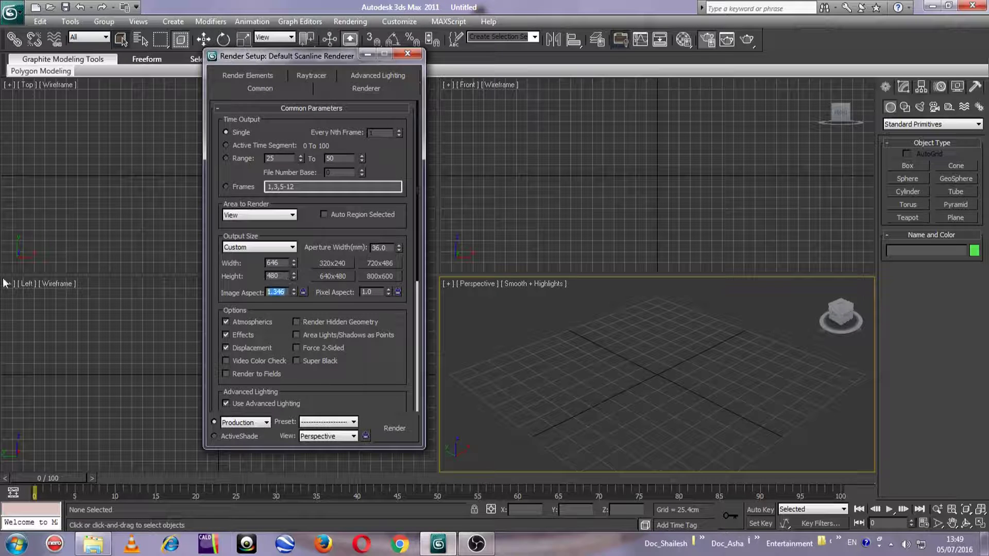
{"action": "type", "text": "2"}
{"action": "left_click", "coordinate": [302, 293]}
Adjust the render width and height under the locked image aspect to 661 by 331
{"action": "left_click", "coordinate": [293, 274]}
{"action": "left_click", "coordinate": [293, 275]}
{"action": "left_click", "coordinate": [293, 264]}
{"action": "left_click_drag", "start_coordinate": [293, 264], "coordinate": [294, 246]}
{"action": "left_click", "coordinate": [293, 275]}
{"action": "left_click", "coordinate": [293, 261]}
{"action": "left_click", "coordinate": [294, 261]}
{"action": "left_click", "coordinate": [294, 261]}
{"action": "left_click", "coordinate": [295, 261]}
{"action": "left_click", "coordinate": [295, 261]}
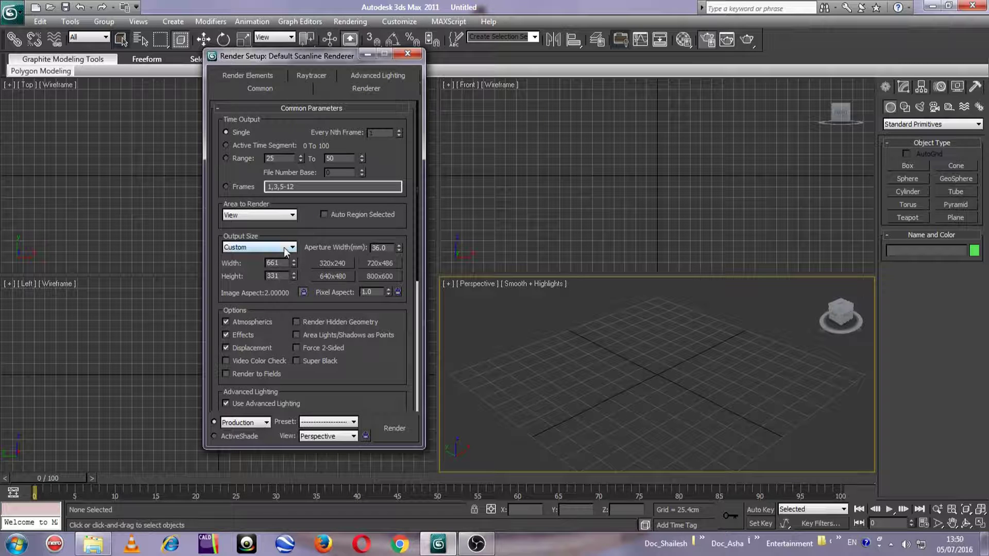
Try the VistaVision output size preset and settle on HDTV (video) at 1920 by 1080
{"action": "left_click", "coordinate": [246, 246]}
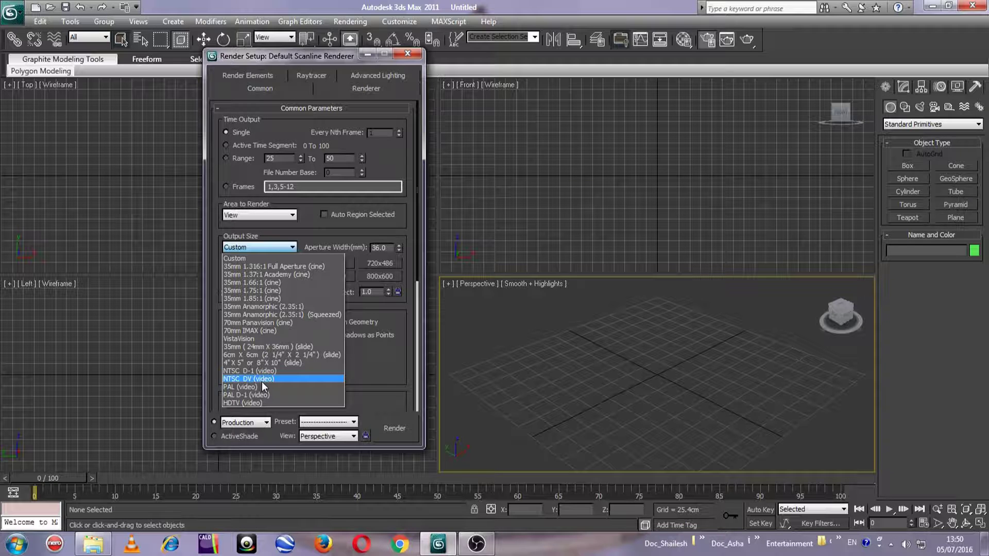
{"action": "left_click", "coordinate": [254, 338]}
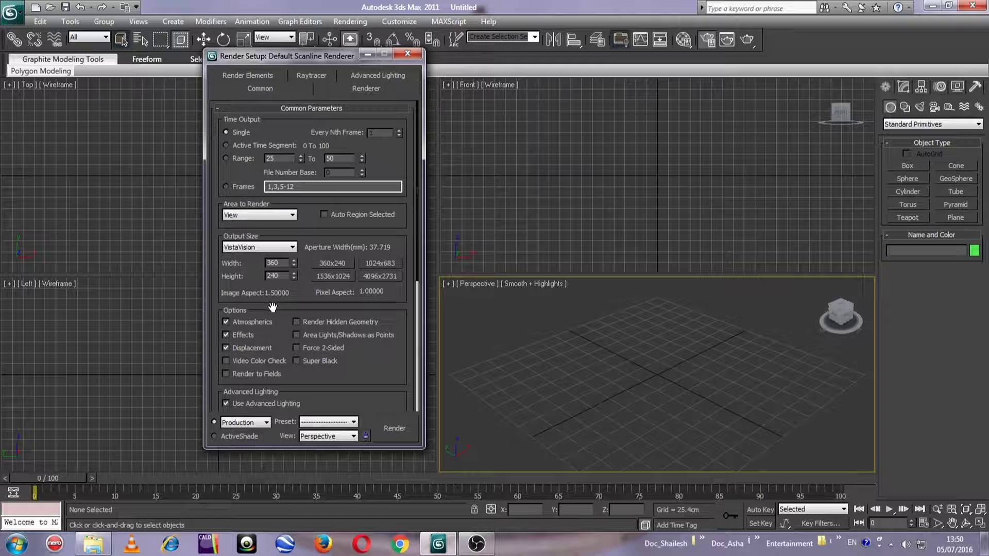
{"action": "left_click", "coordinate": [266, 250]}
{"action": "left_click", "coordinate": [248, 402]}
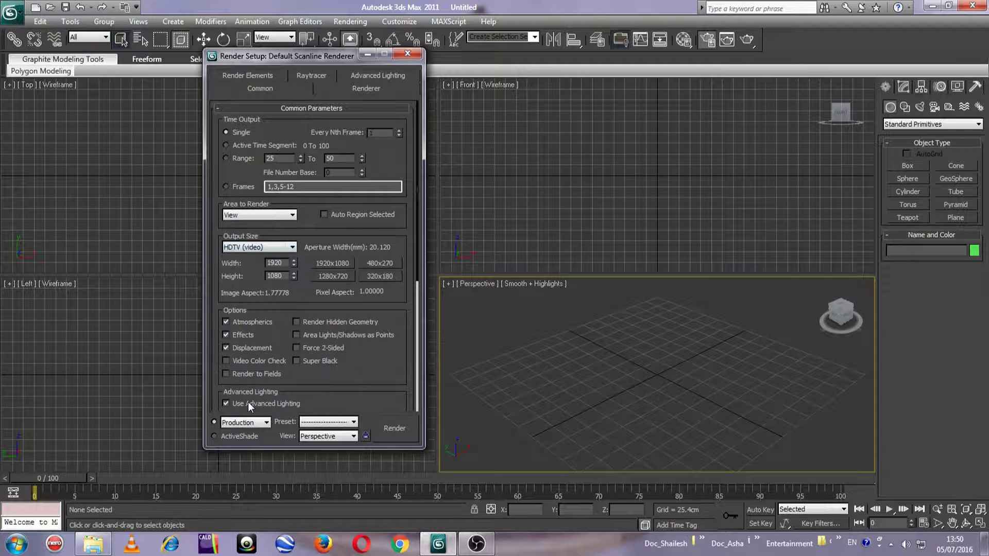
{"action": "left_click", "coordinate": [294, 266]}
{"action": "left_click_drag", "start_coordinate": [293, 270], "coordinate": [294, 265]}
Enable Area Lights/Shadows as Points and Force 2-Sided in the render options
{"action": "left_click_drag", "start_coordinate": [280, 347], "coordinate": [282, 278]}
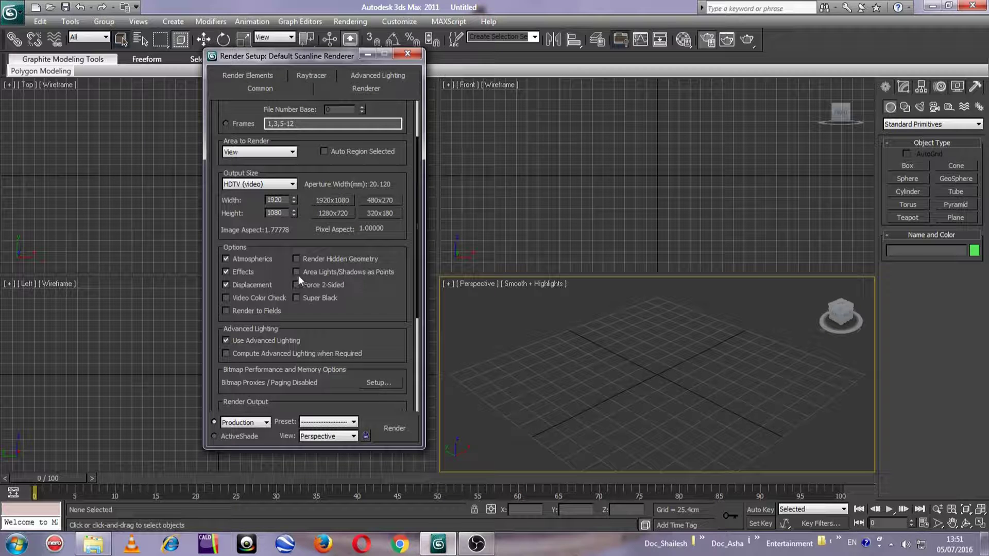
{"action": "left_click", "coordinate": [329, 270]}
{"action": "left_click", "coordinate": [297, 285]}
Examine the available advanced lighting plug-ins and the Compute Advanced Lighting when Required option
{"action": "left_click_drag", "start_coordinate": [353, 325], "coordinate": [345, 272]}
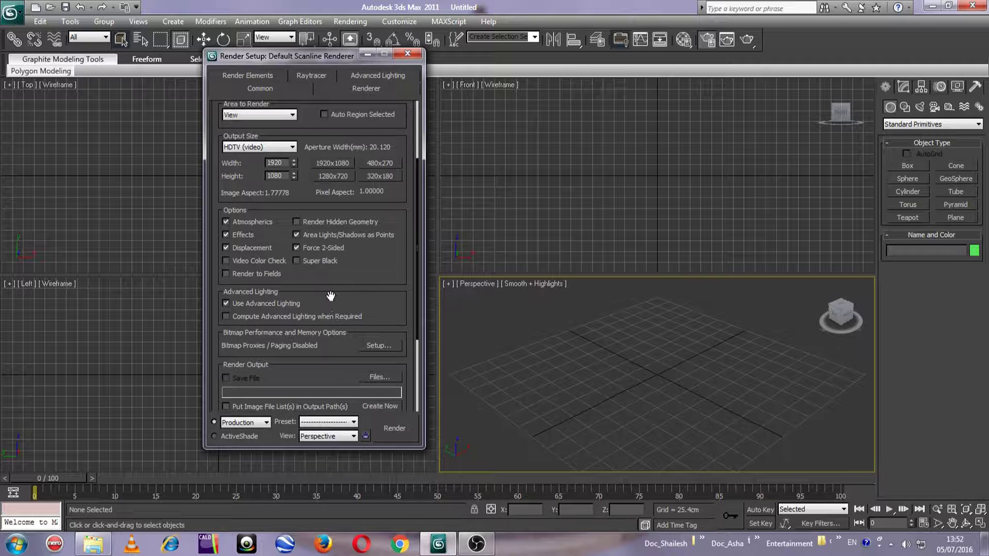
{"action": "left_click_drag", "start_coordinate": [330, 296], "coordinate": [340, 260]}
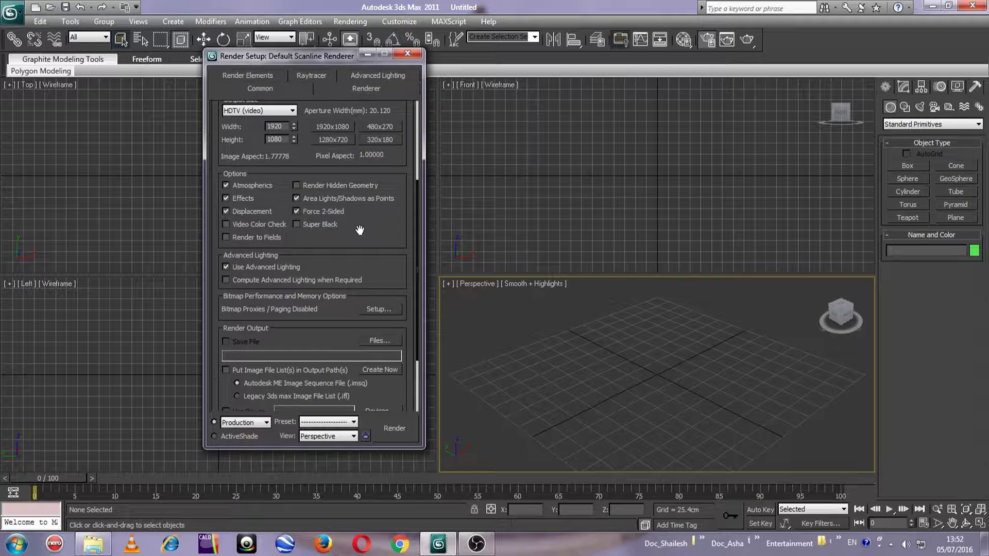
{"action": "left_click", "coordinate": [365, 77]}
{"action": "left_click", "coordinate": [317, 125]}
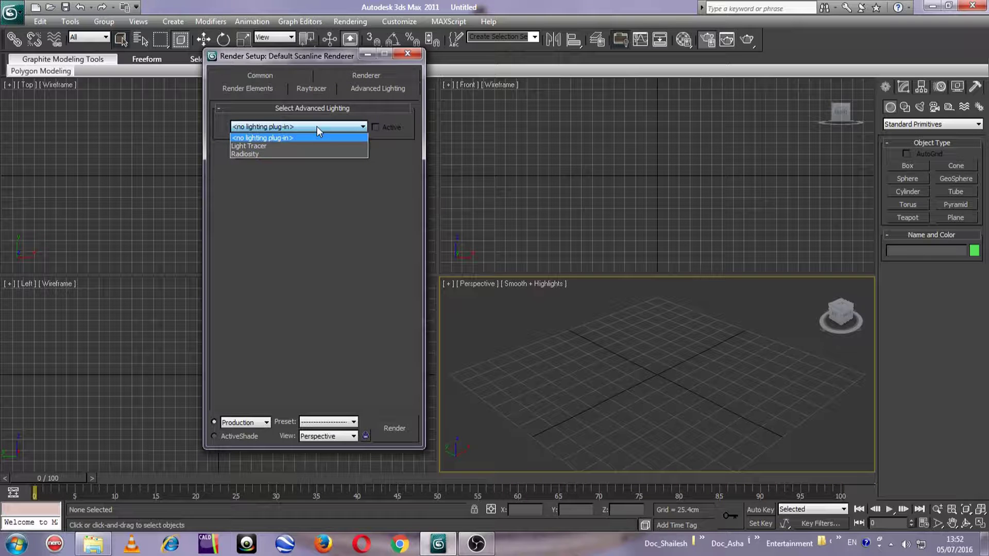
{"action": "left_click", "coordinate": [255, 76]}
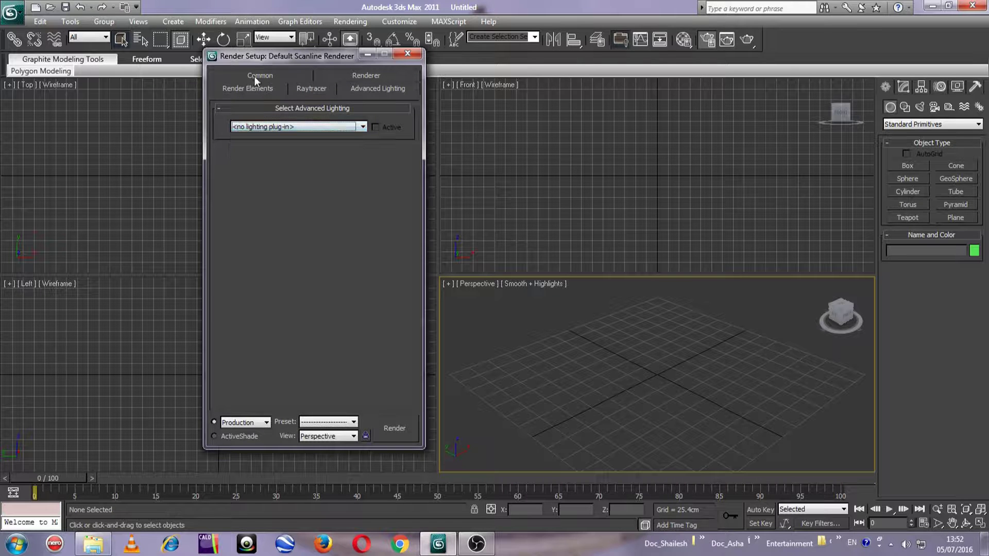
{"action": "left_click", "coordinate": [254, 76]}
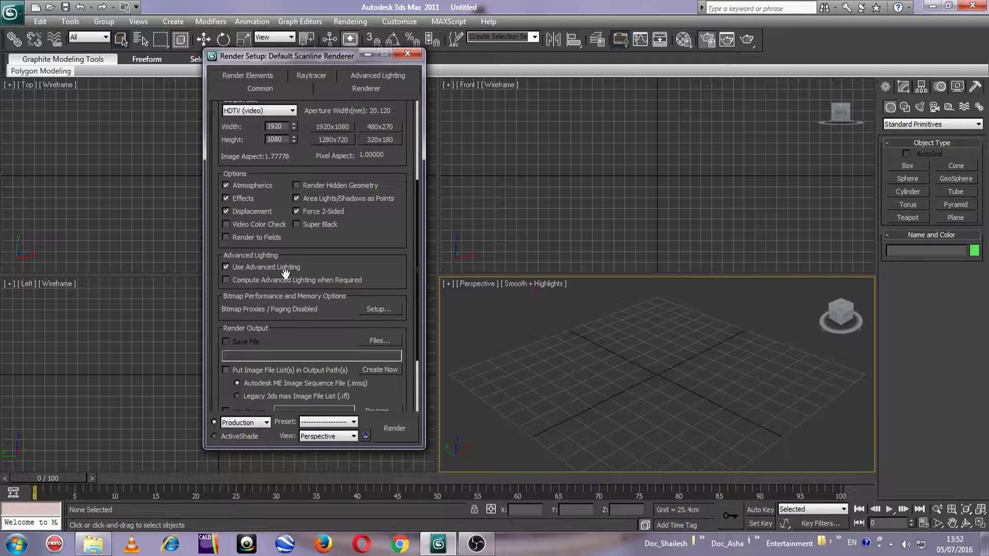
{"action": "left_click", "coordinate": [260, 283]}
{"action": "left_click", "coordinate": [226, 280]}
Examine the file formats offered for saving the render output, and leave the output file dialog without saving
{"action": "left_click_drag", "start_coordinate": [332, 340], "coordinate": [336, 256]}
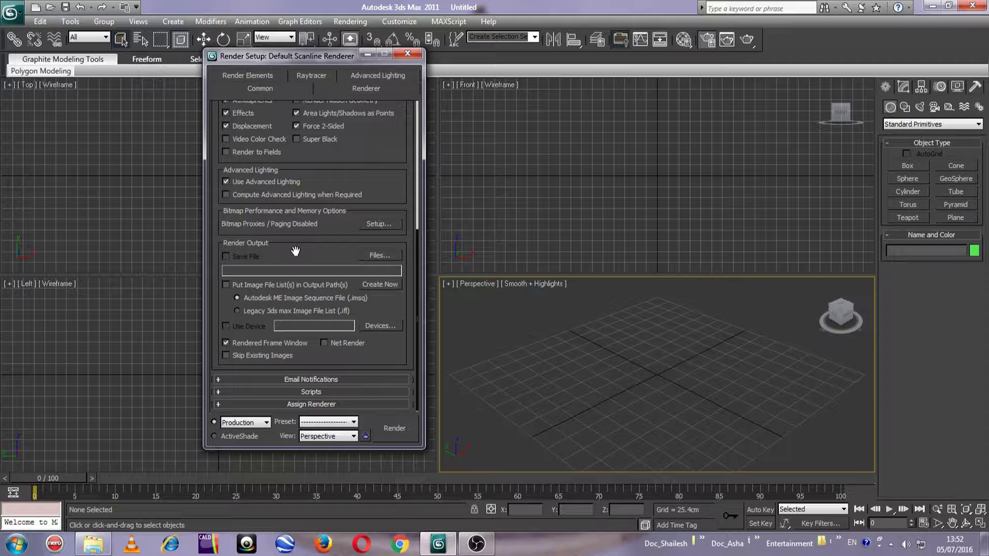
{"action": "left_click", "coordinate": [385, 256]}
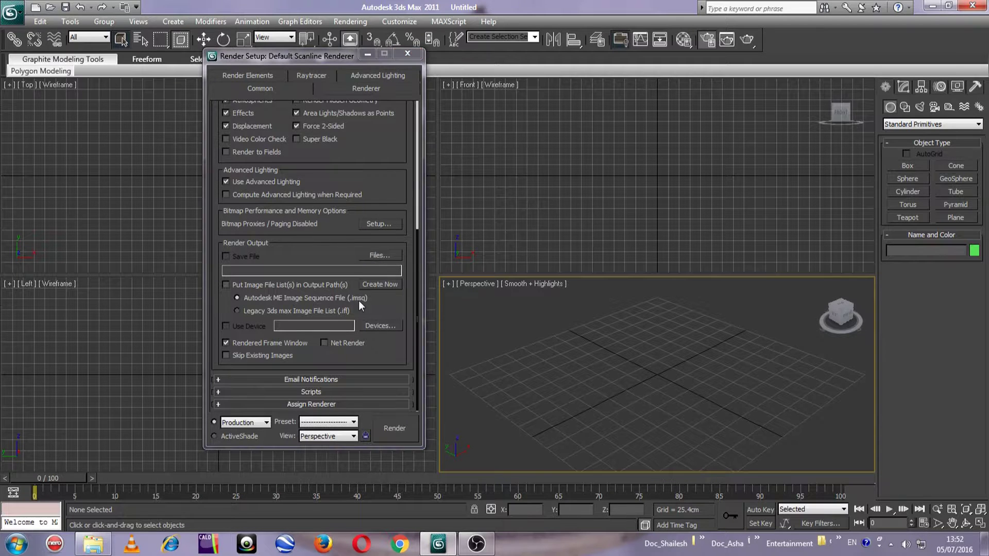
{"action": "left_click", "coordinate": [190, 405]}
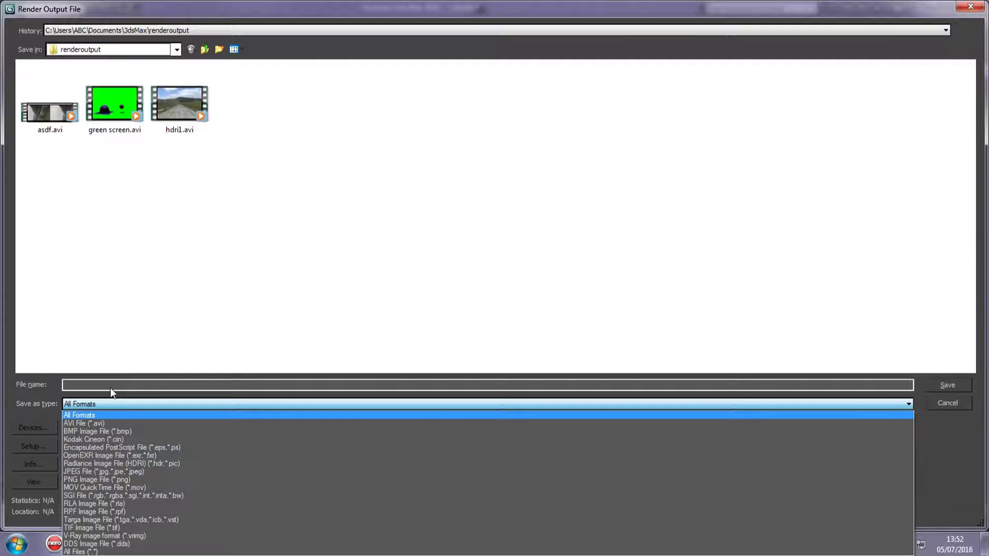
{"action": "left_click", "coordinate": [974, 10]}
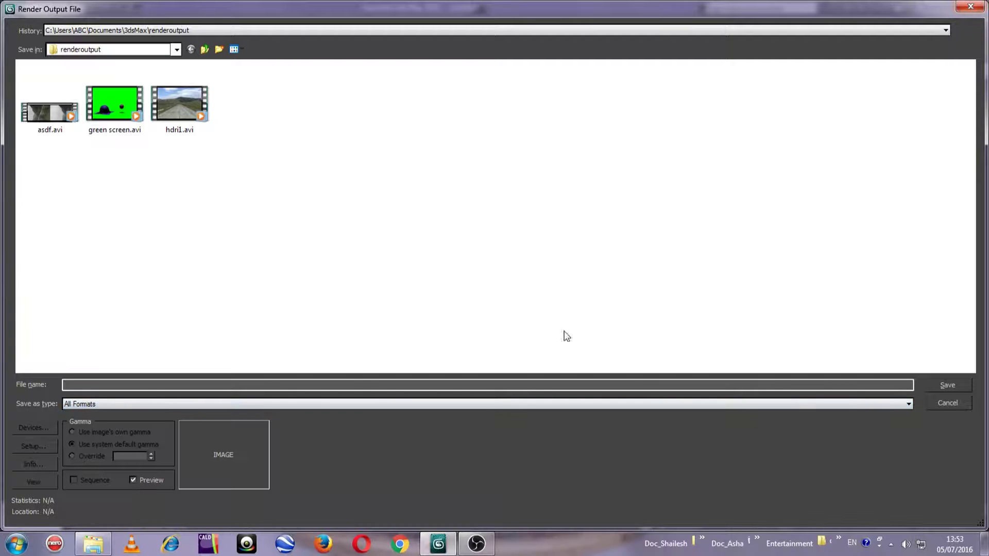
{"action": "left_click", "coordinate": [972, 7]}
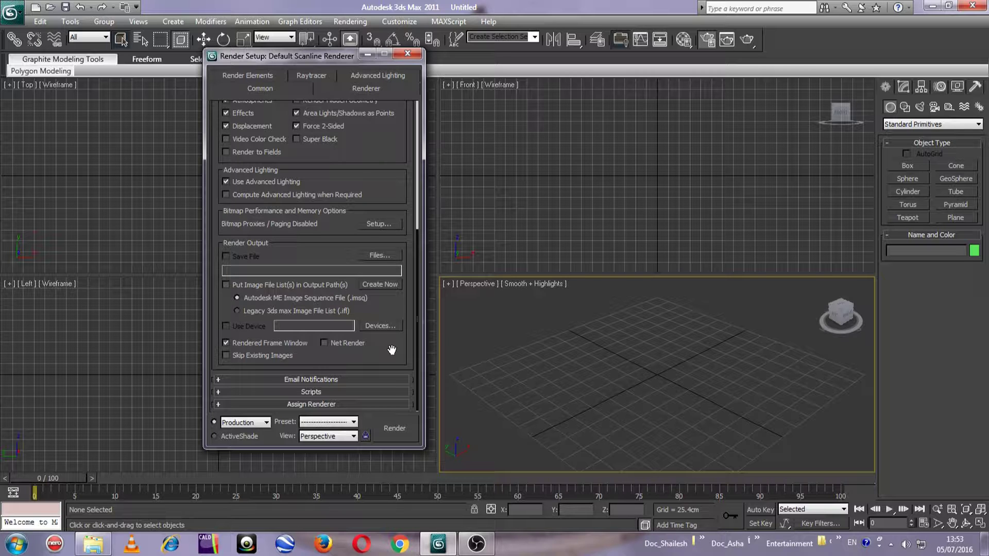
Assign the mental ray Renderer as the production renderer
{"action": "left_click", "coordinate": [330, 405]}
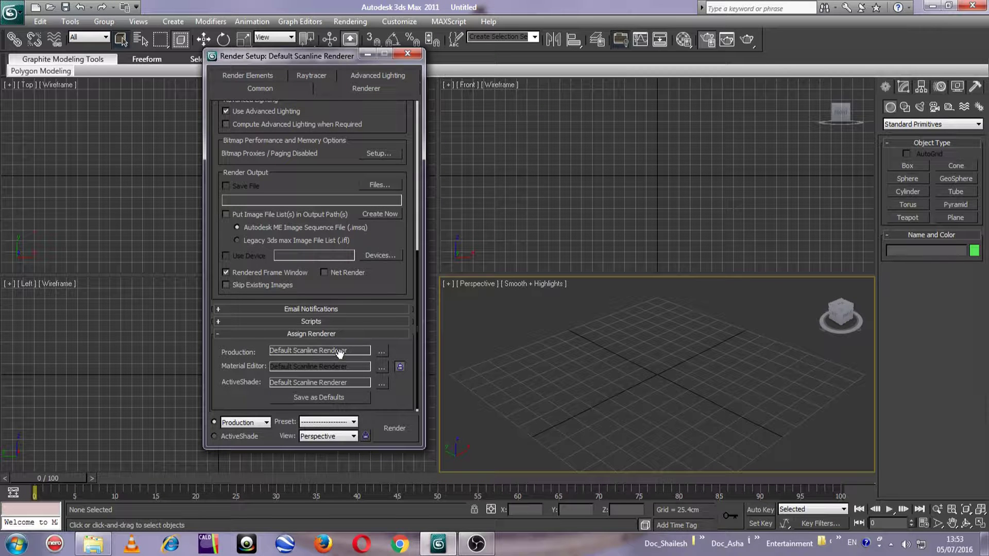
{"action": "left_click", "coordinate": [381, 354]}
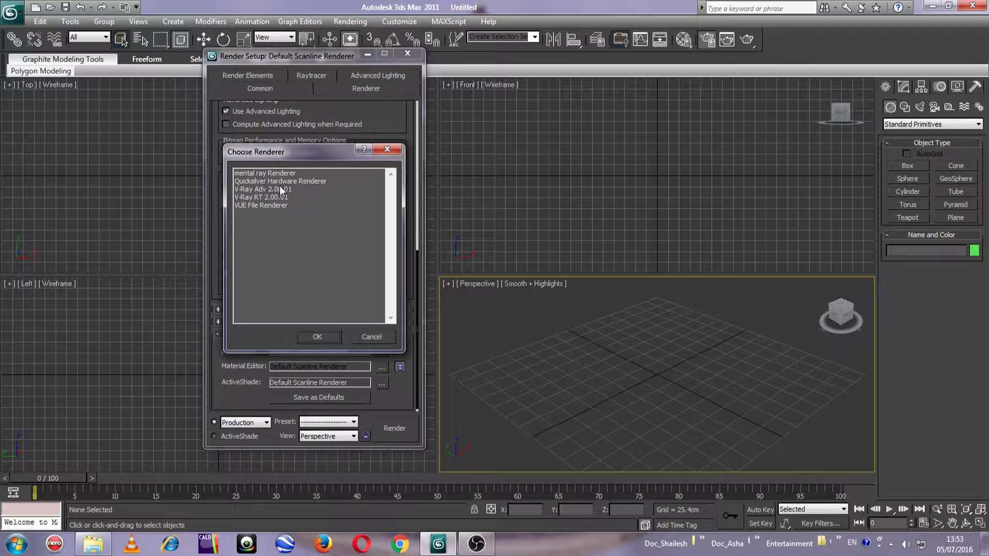
{"action": "left_click_drag", "start_coordinate": [304, 161], "coordinate": [408, 166]}
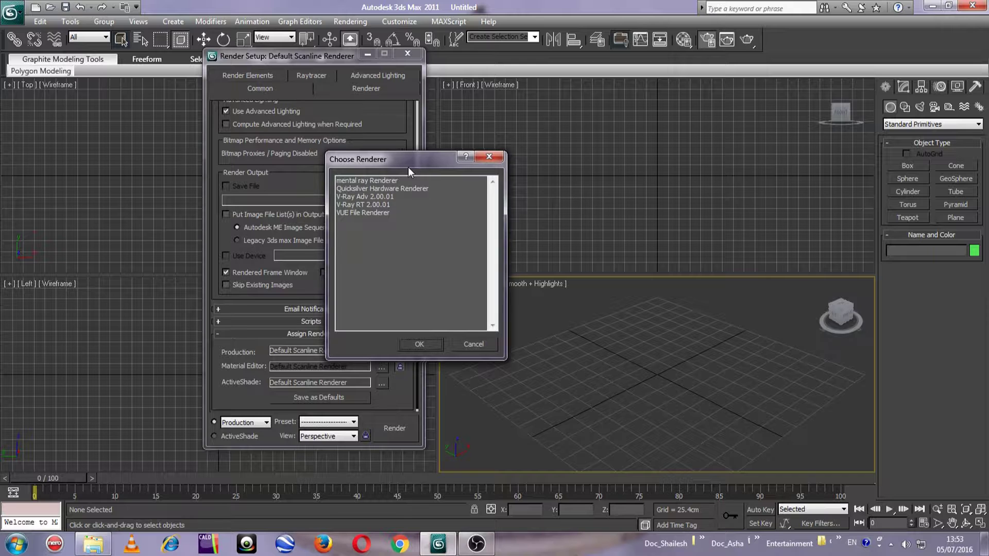
{"action": "left_click", "coordinate": [360, 180]}
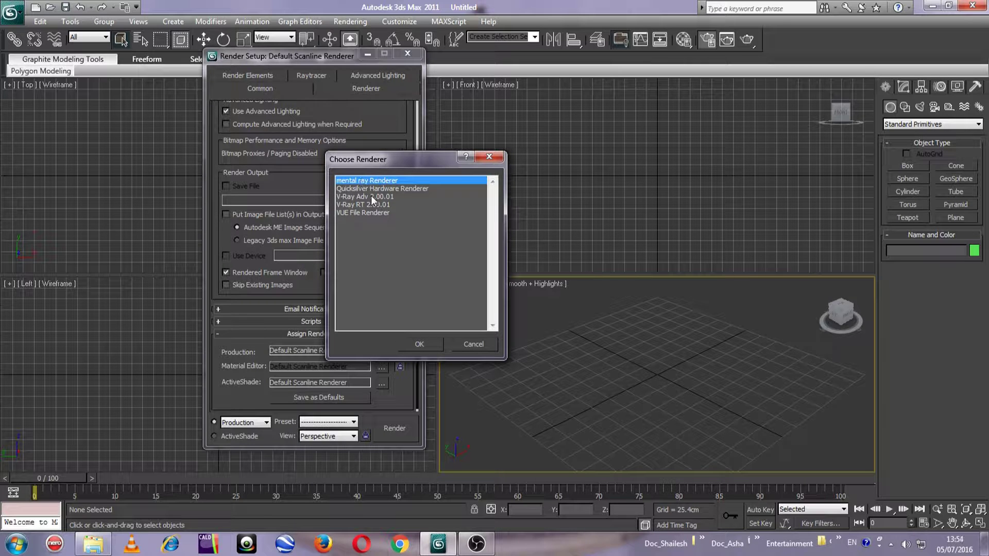
{"action": "left_click", "coordinate": [370, 197]}
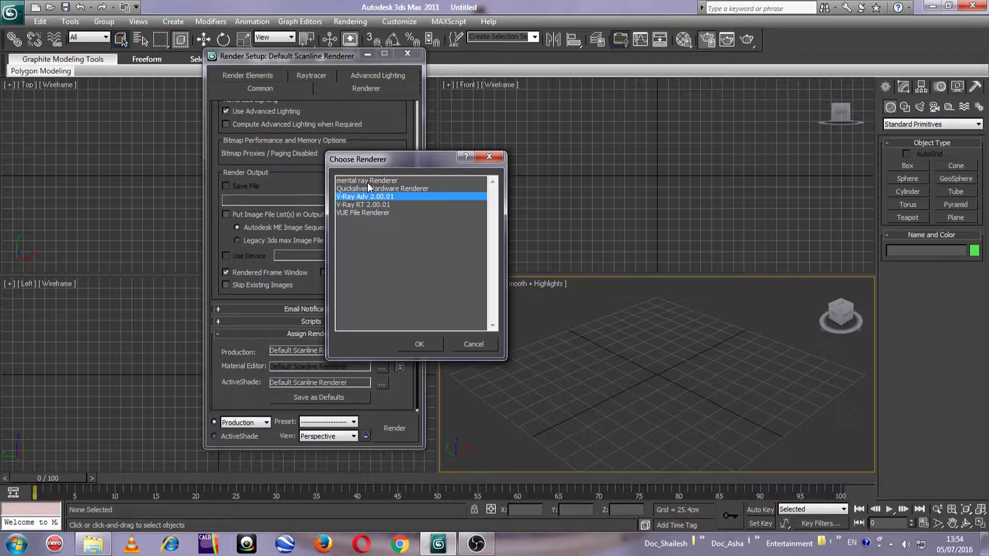
{"action": "left_click", "coordinate": [367, 182]}
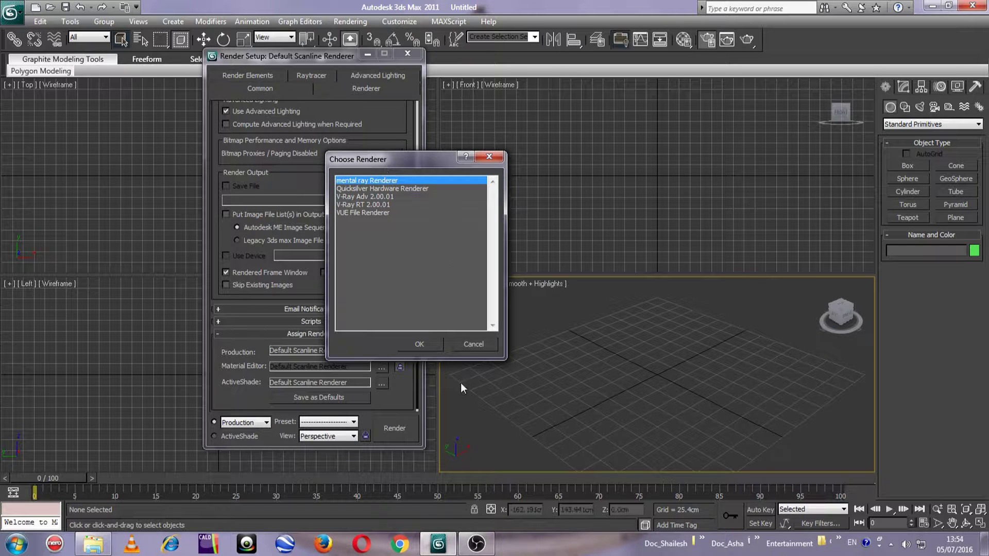
{"action": "left_click", "coordinate": [420, 344]}
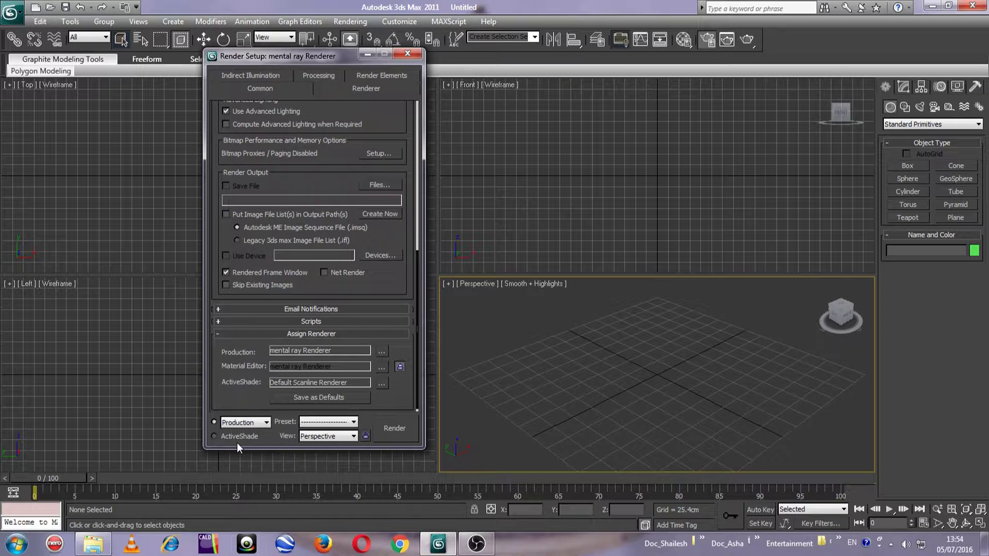
Compare the ActiveShade and Production render settings, leave Production active, and close the render setup
{"action": "left_click", "coordinate": [214, 437]}
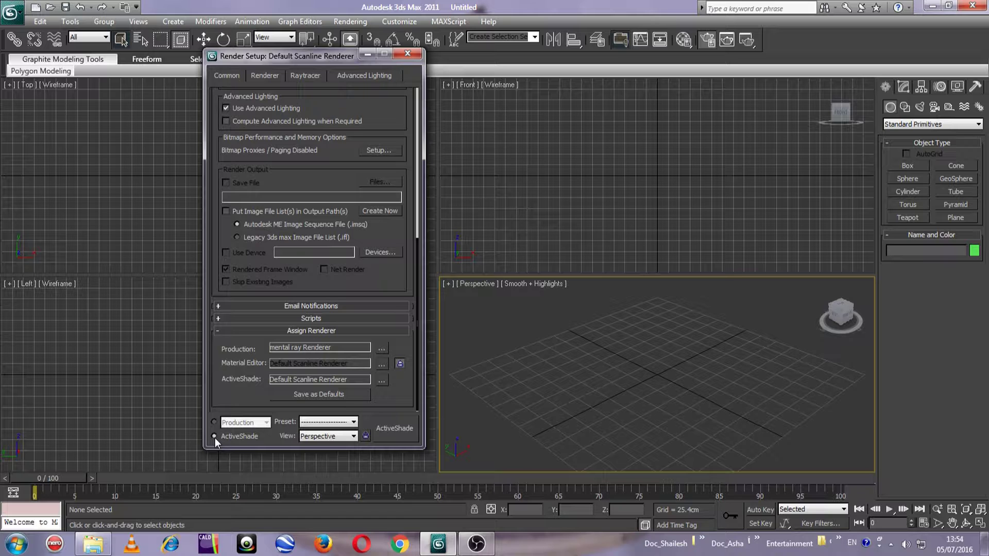
{"action": "left_click", "coordinate": [214, 422]}
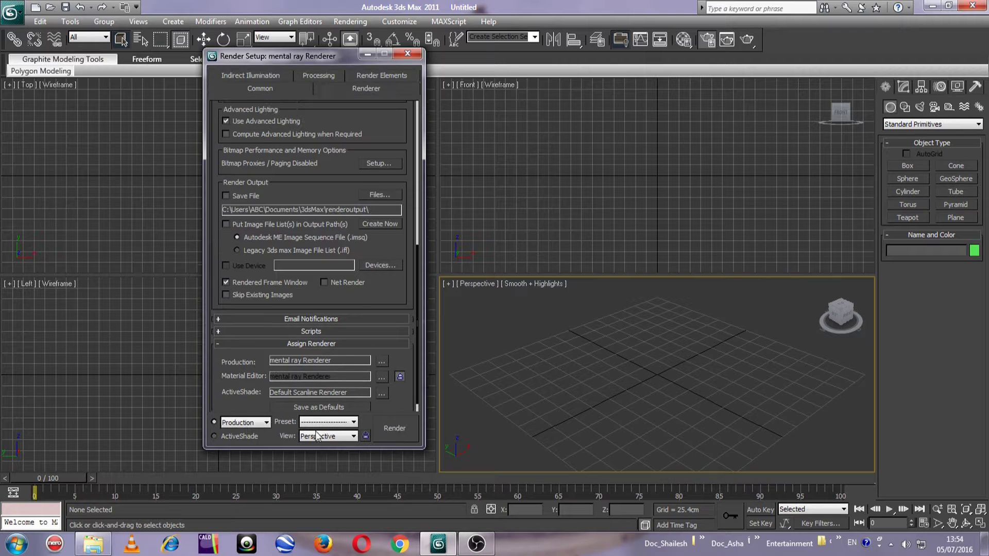
{"action": "left_click", "coordinate": [214, 437]}
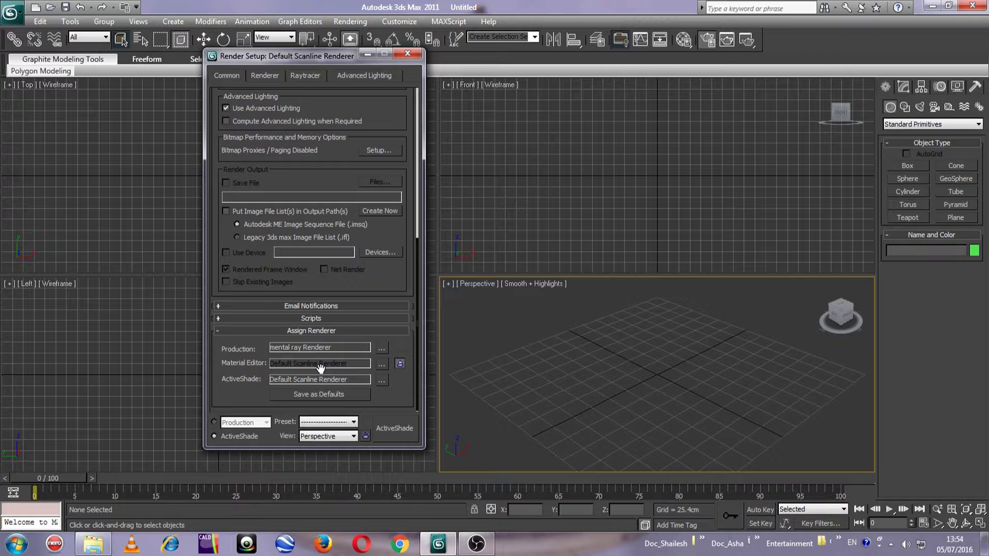
{"action": "left_click", "coordinate": [214, 421]}
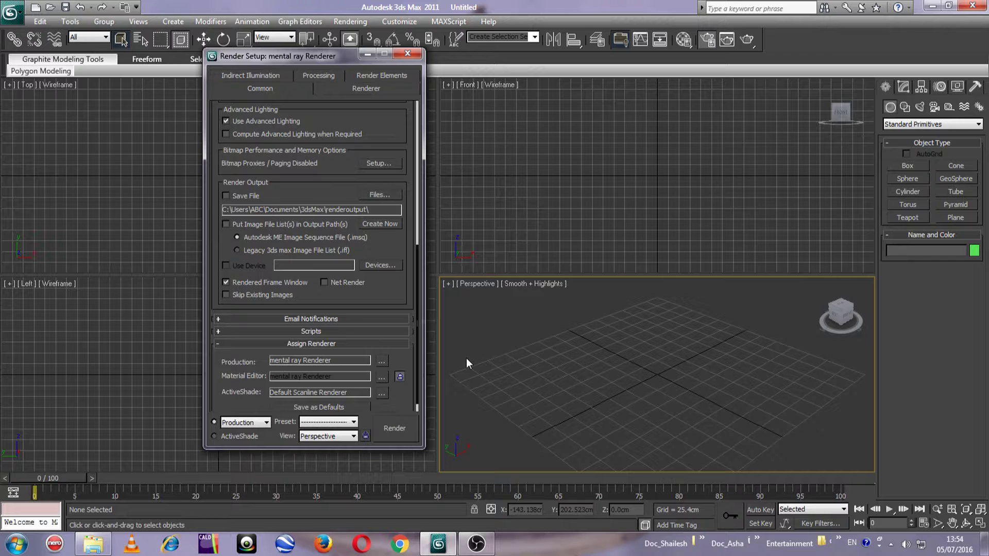
{"action": "left_click", "coordinate": [407, 53]}
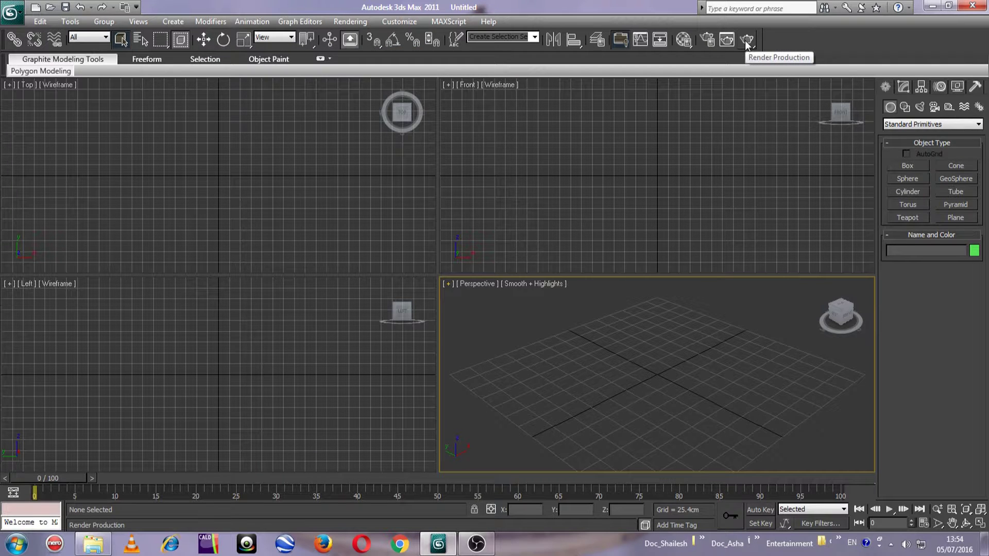